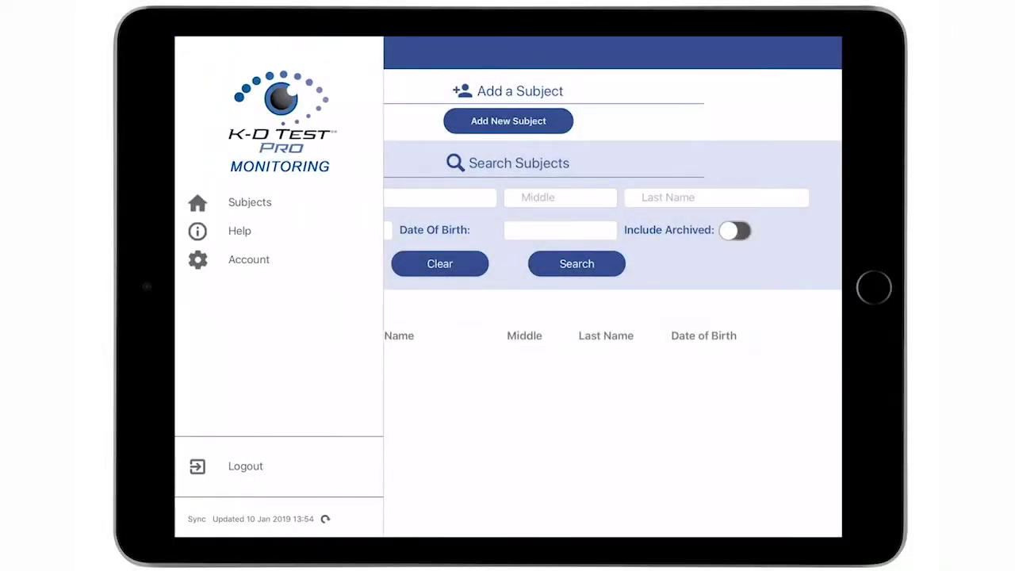
Step: Return to Subjects search, then open and scroll through the help guide
{"action": "left_click", "coordinate": [250, 202]}
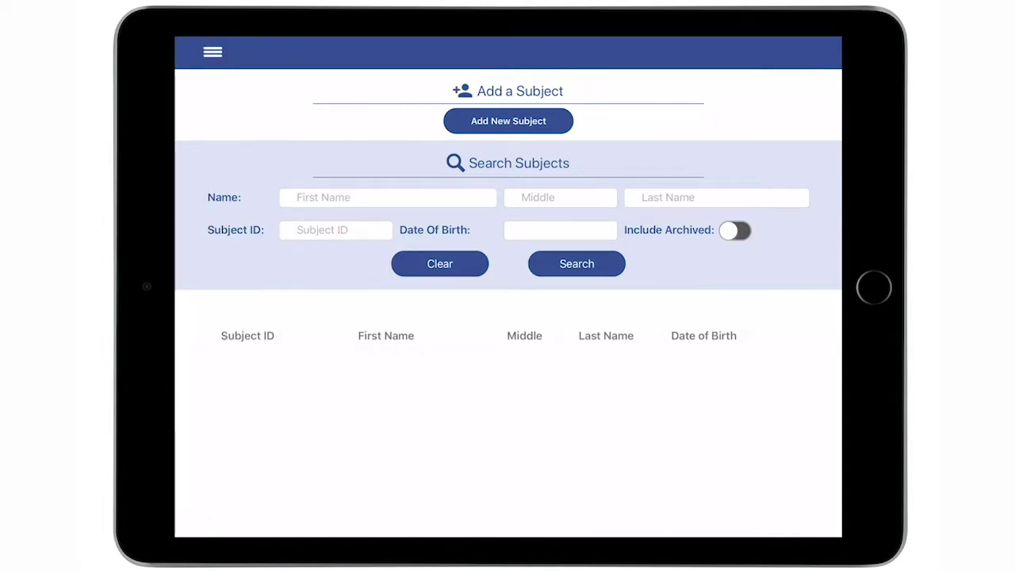
{"action": "left_click", "coordinate": [213, 52]}
{"action": "left_click", "coordinate": [240, 231]}
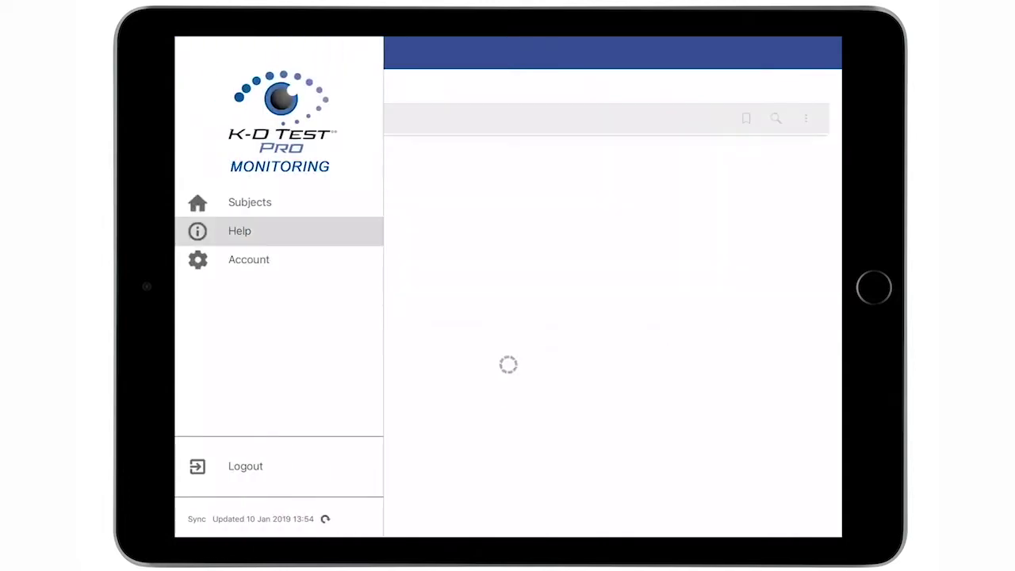
{"action": "scroll", "coordinate": [508, 357], "scroll_direction": "down", "scroll_amount": 3}
Step: View the Account Details summary of subjects and remaining activations
{"action": "left_click", "coordinate": [212, 52]}
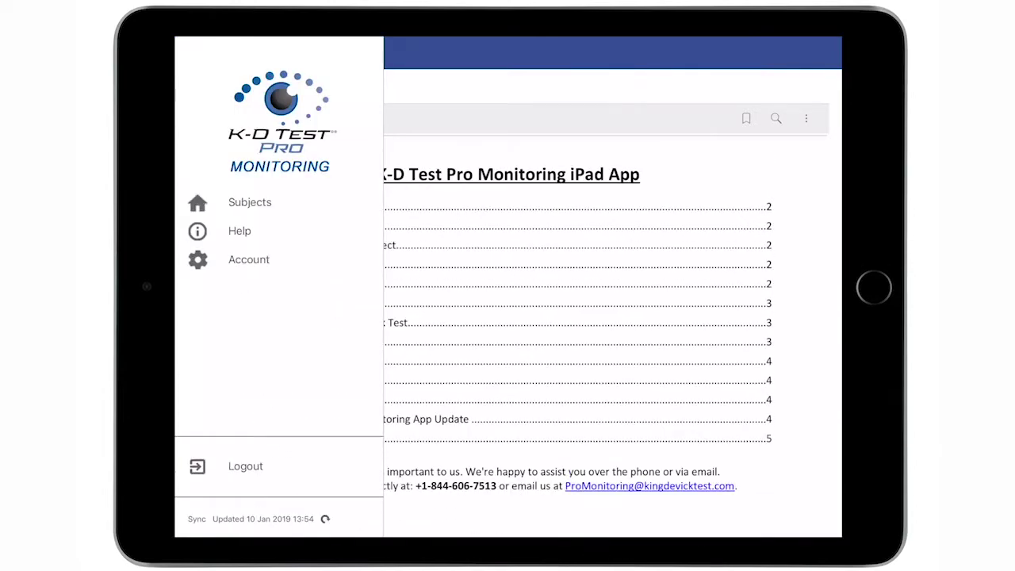
{"action": "left_click", "coordinate": [248, 260]}
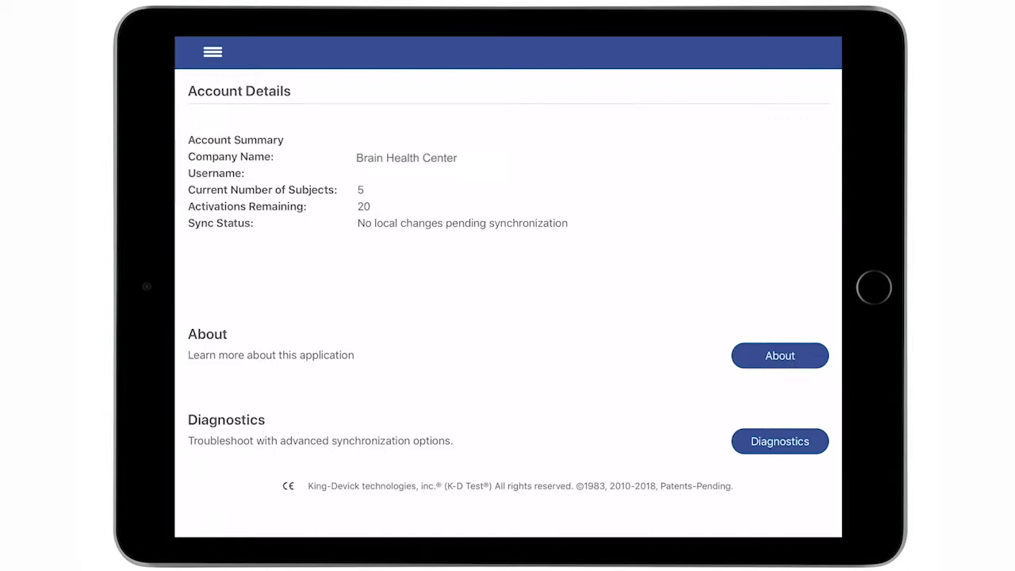
{"action": "left_click", "coordinate": [213, 53]}
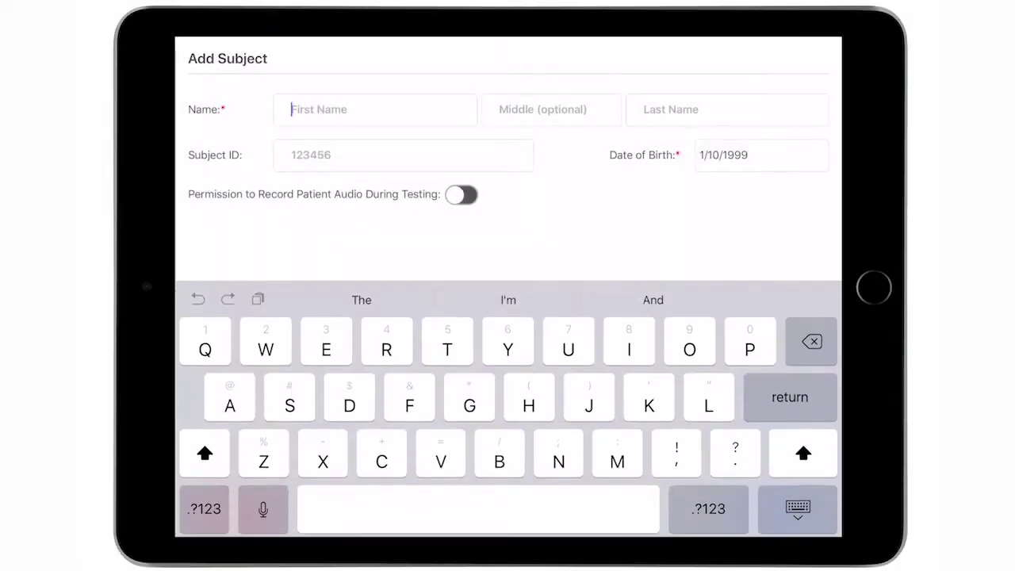
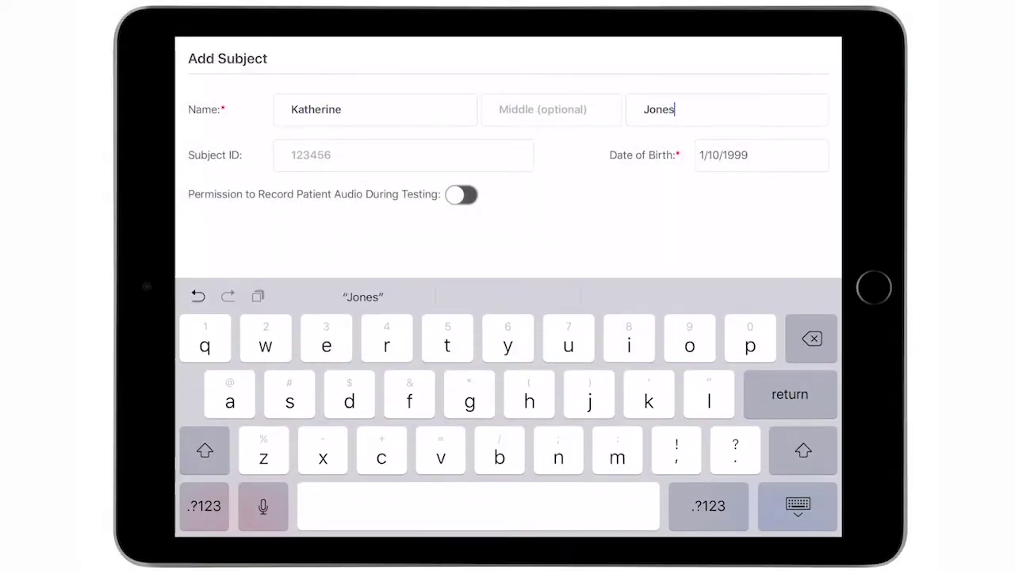
{"action": "left_click", "coordinate": [762, 154]}
{"action": "left_click_drag", "start_coordinate": [456, 444], "coordinate": [456, 484]}
{"action": "mouse_move", "coordinate": [521, 492]}
{"action": "left_mouse_down"}
{"action": "mouse_move", "coordinate": [521, 428]}
{"action": "mouse_move", "coordinate": [571, 516]}
{"action": "left_mouse_up"}
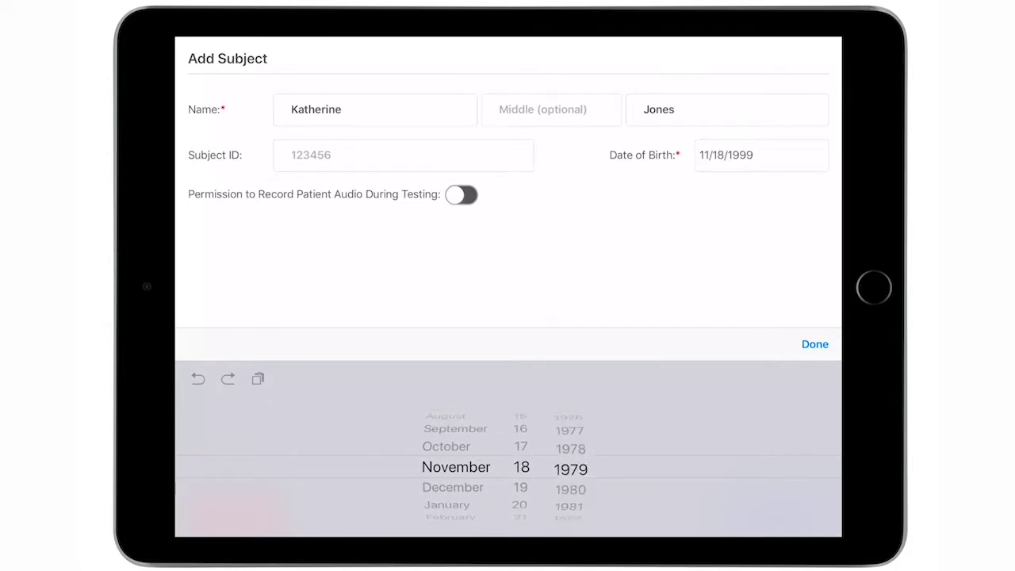
{"action": "left_click_drag", "start_coordinate": [572, 444], "coordinate": [571, 516]}
{"action": "left_click", "coordinate": [815, 344]}
{"action": "left_click", "coordinate": [461, 194]}
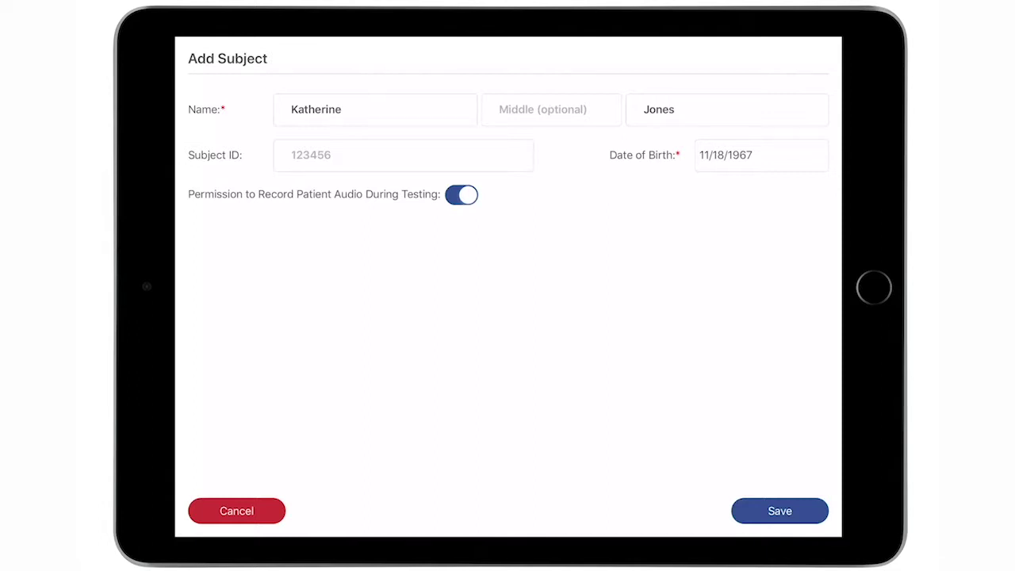
{"action": "left_click", "coordinate": [780, 510]}
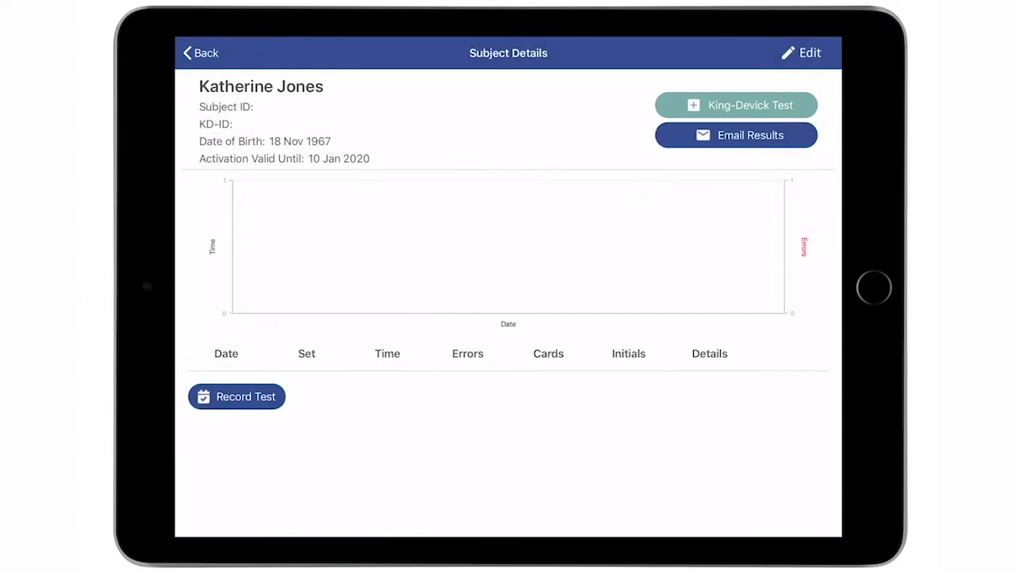
{"action": "left_click", "coordinate": [736, 105]}
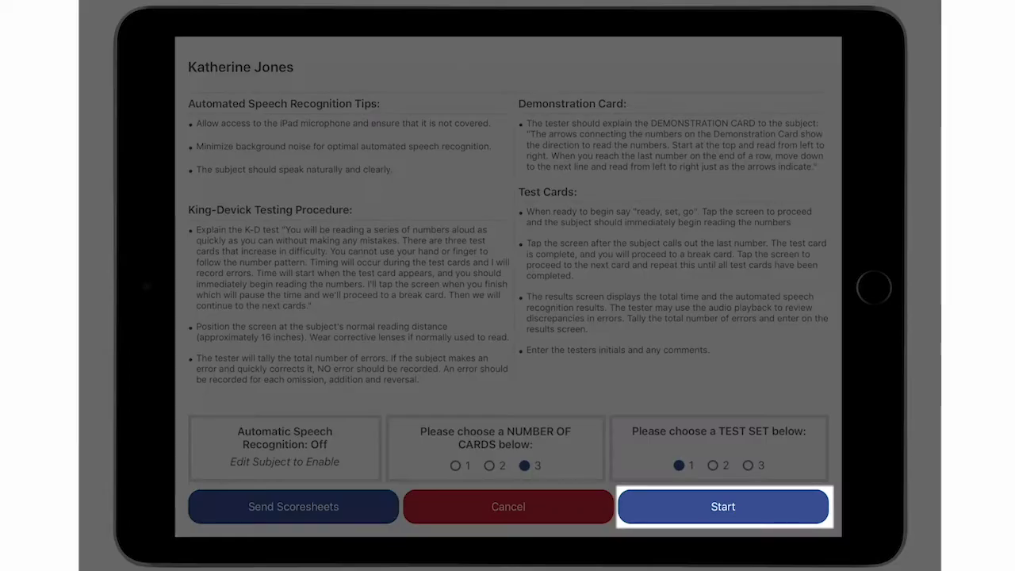
{"action": "left_click", "coordinate": [724, 506]}
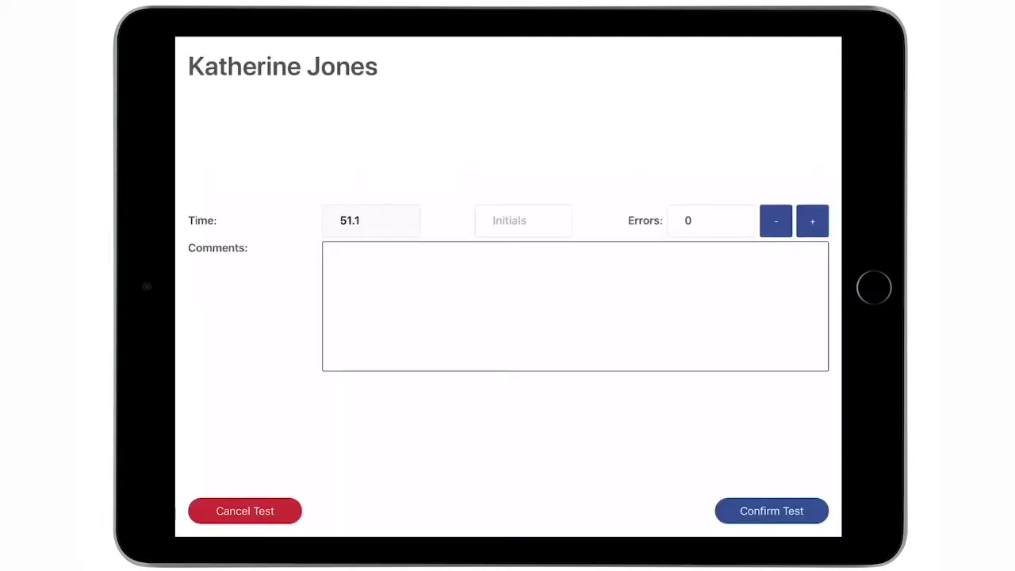
Step: Confirm the test with initials AT and comment 'Concussion sustained 1 month ago'
{"action": "left_click", "coordinate": [524, 220]}
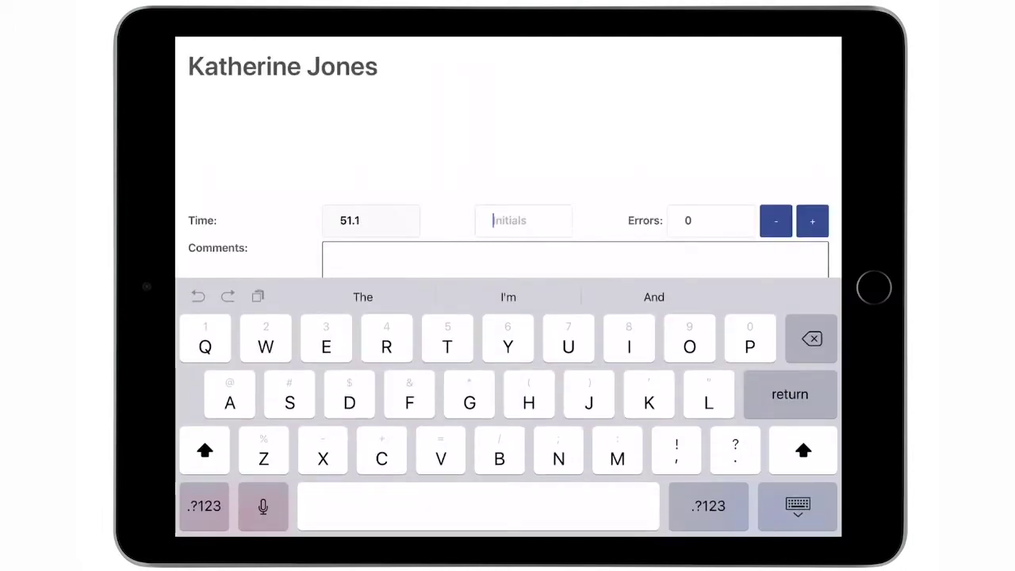
{"action": "type", "text": "AT"}
{"action": "key", "text": "Return"}
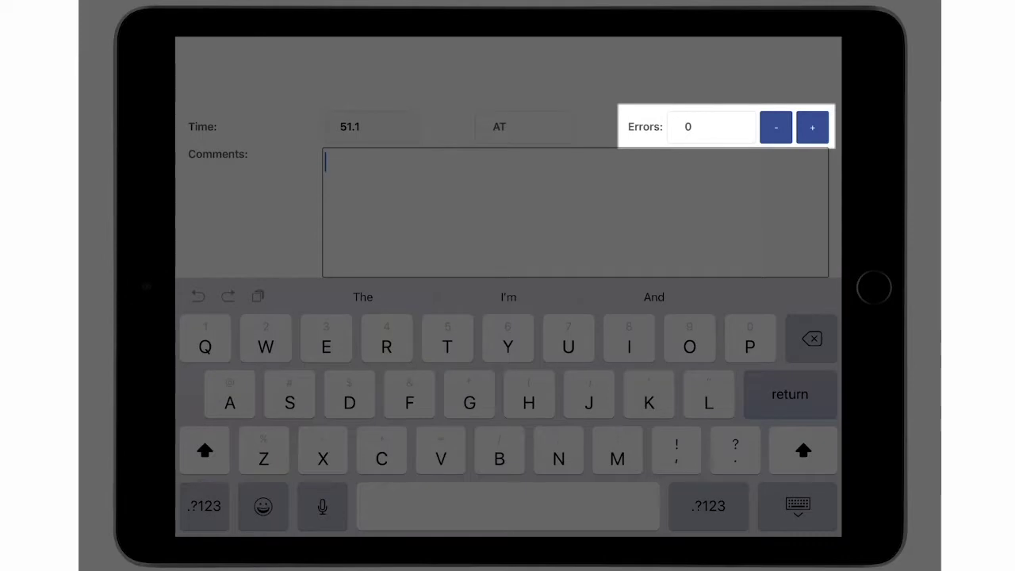
{"action": "type", "text": "Co"}
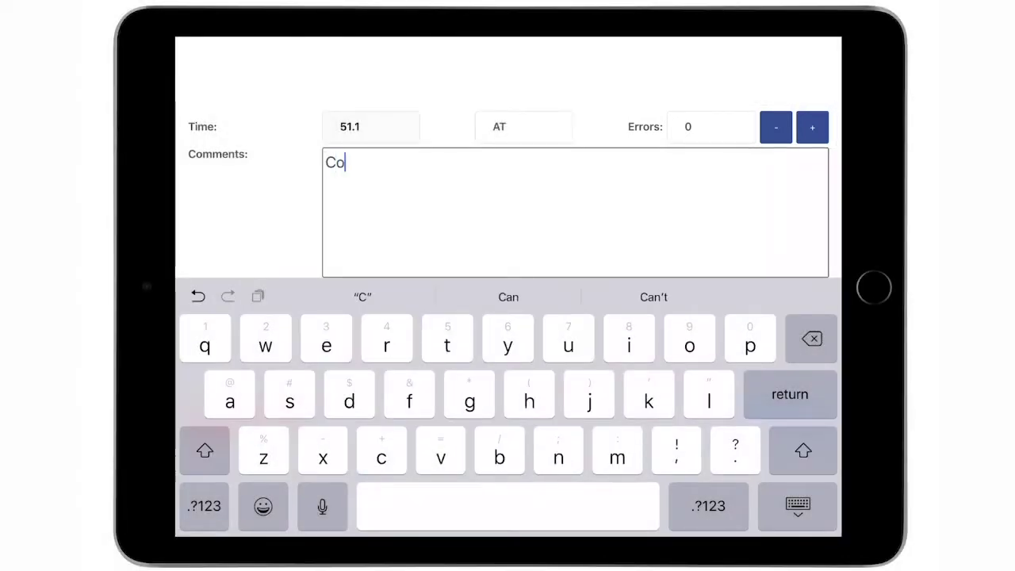
{"action": "type", "text": "ncussion sustained 1"}
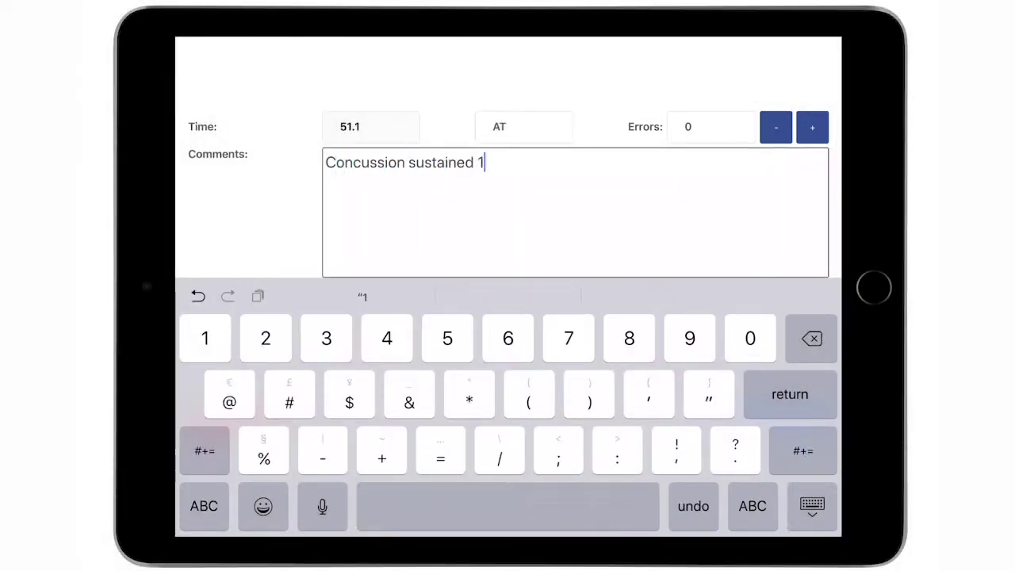
{"action": "type", "text": " month ago"}
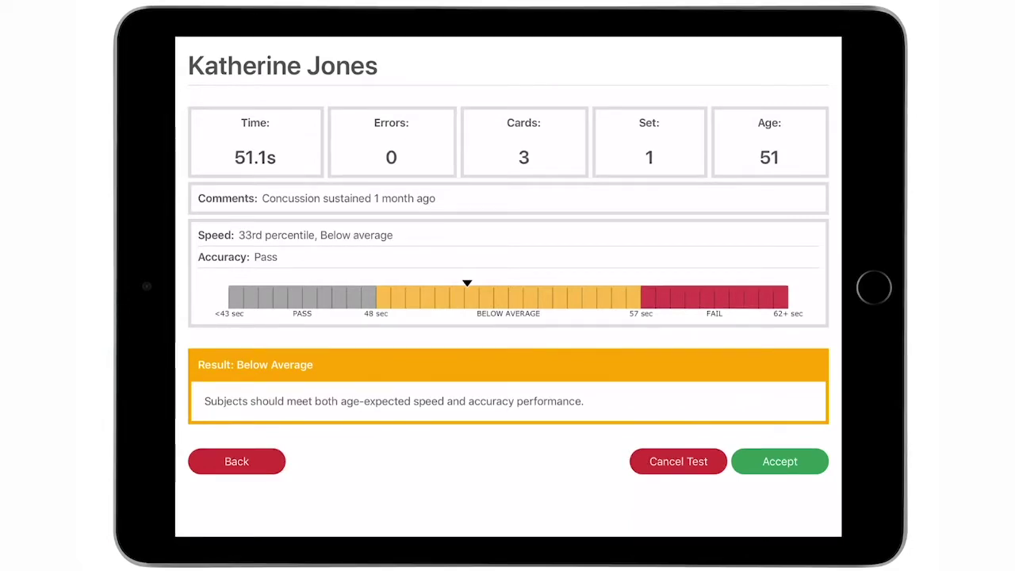
{"action": "left_click", "coordinate": [780, 461]}
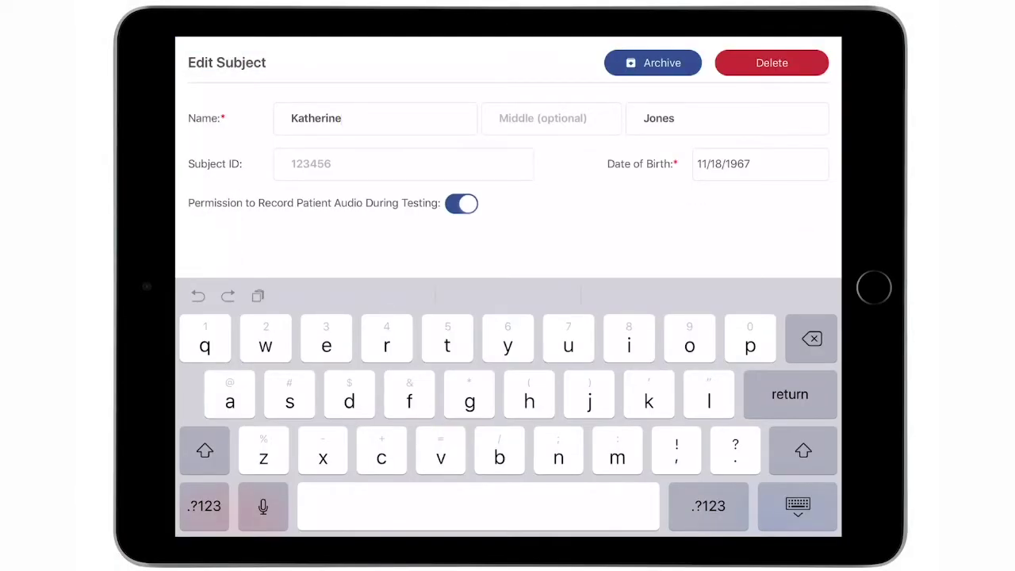
{"action": "left_click", "coordinate": [462, 203]}
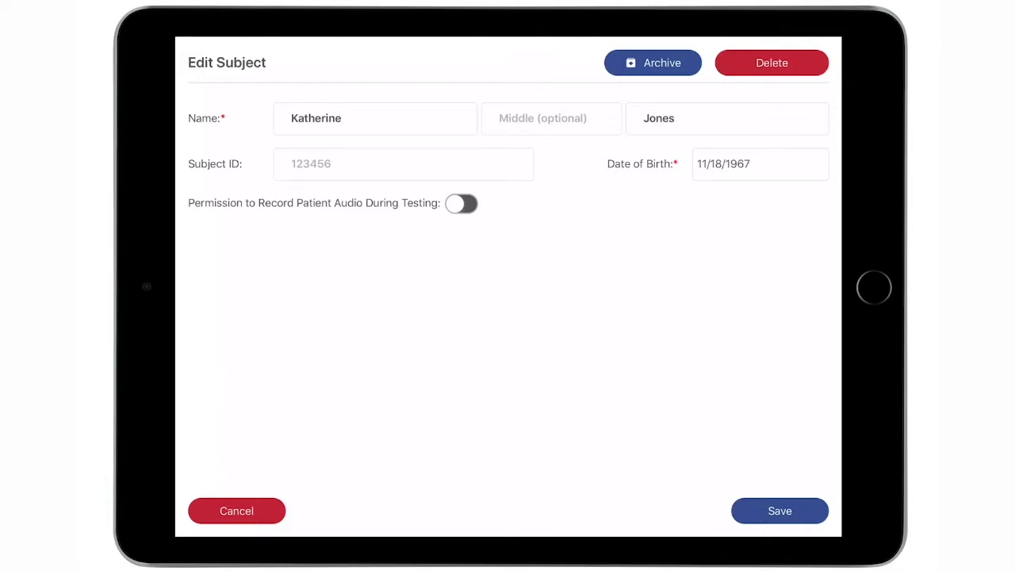
{"action": "left_click", "coordinate": [779, 510]}
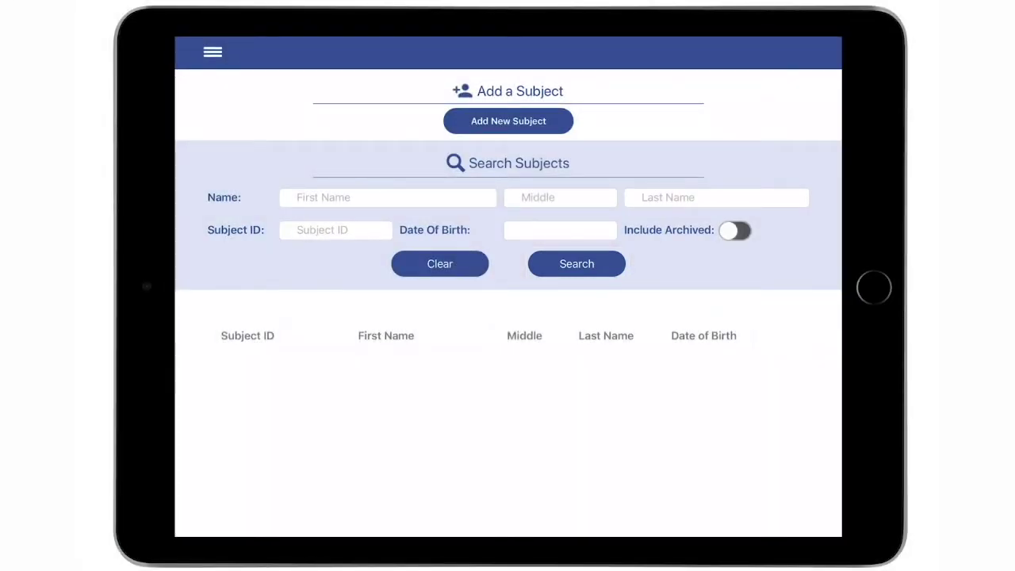
Step: Slide in the side navigation drawer from the subject search screen
{"action": "left_click", "coordinate": [213, 51]}
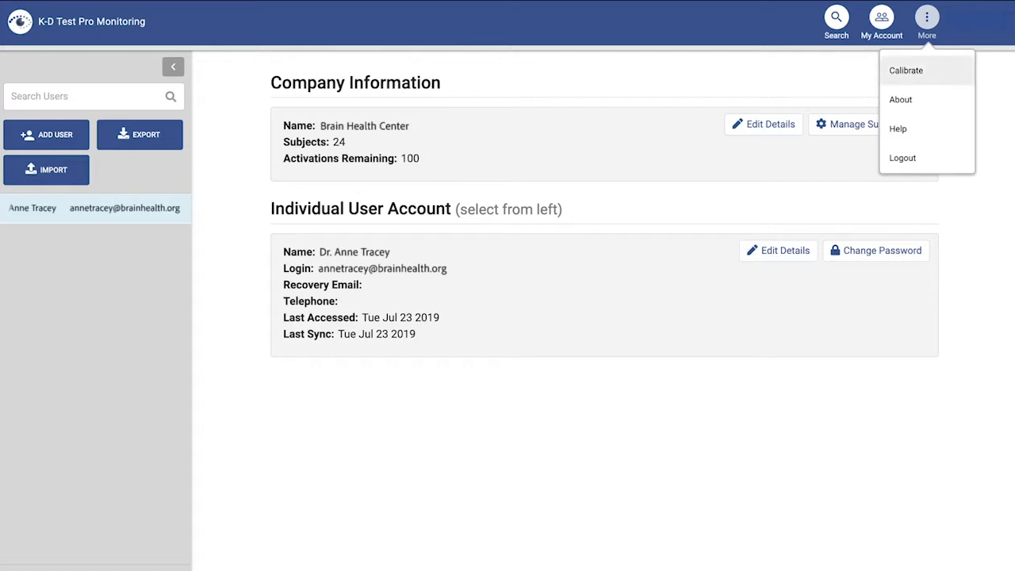
Step: Calibrate the screen size against a letter page instead of a ruler
{"action": "left_click", "coordinate": [906, 70]}
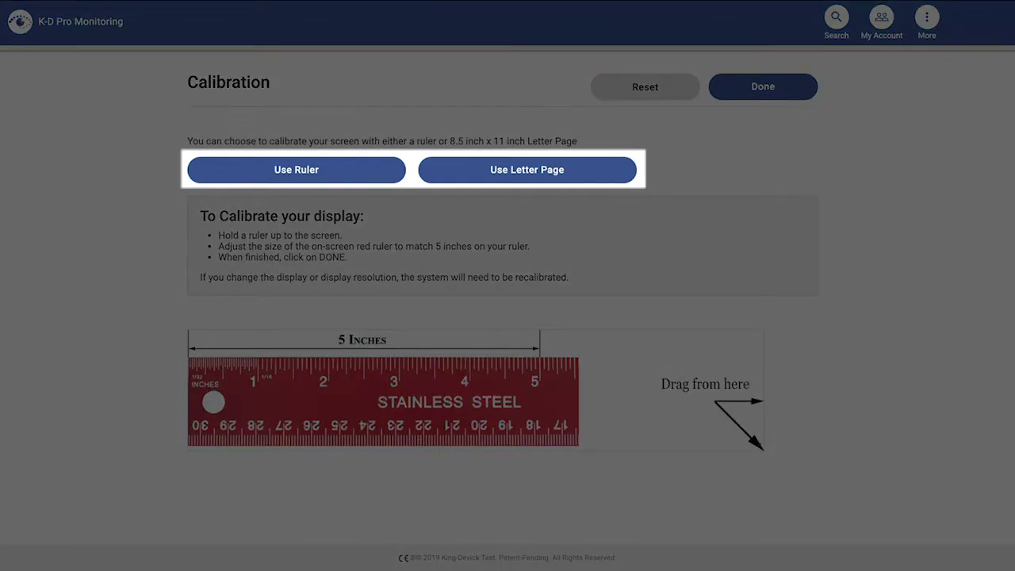
{"action": "left_click", "coordinate": [526, 170]}
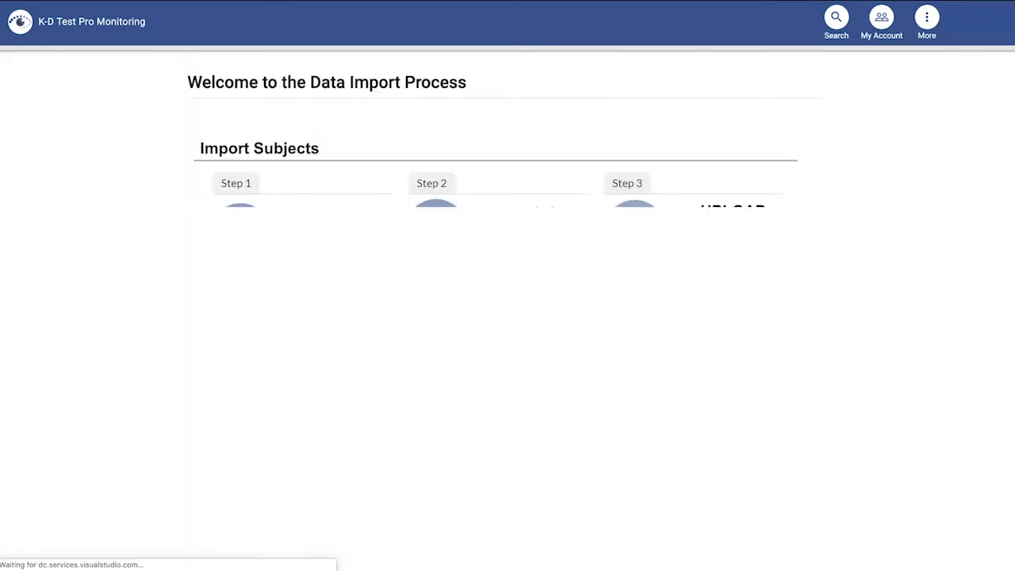
{"action": "scroll", "coordinate": [508, 317], "scroll_direction": "down", "scroll_amount": 3}
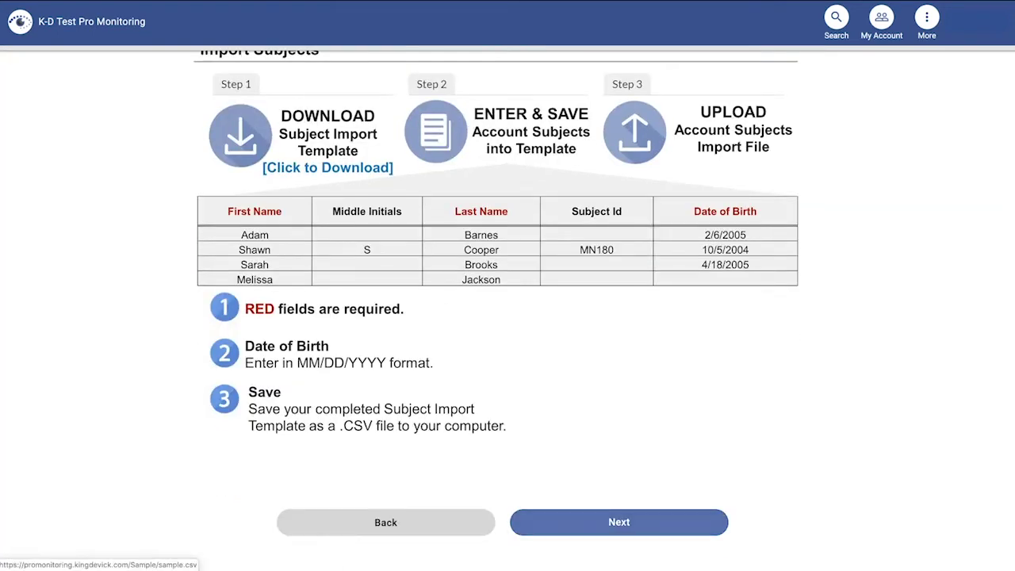
{"action": "left_click", "coordinate": [618, 522]}
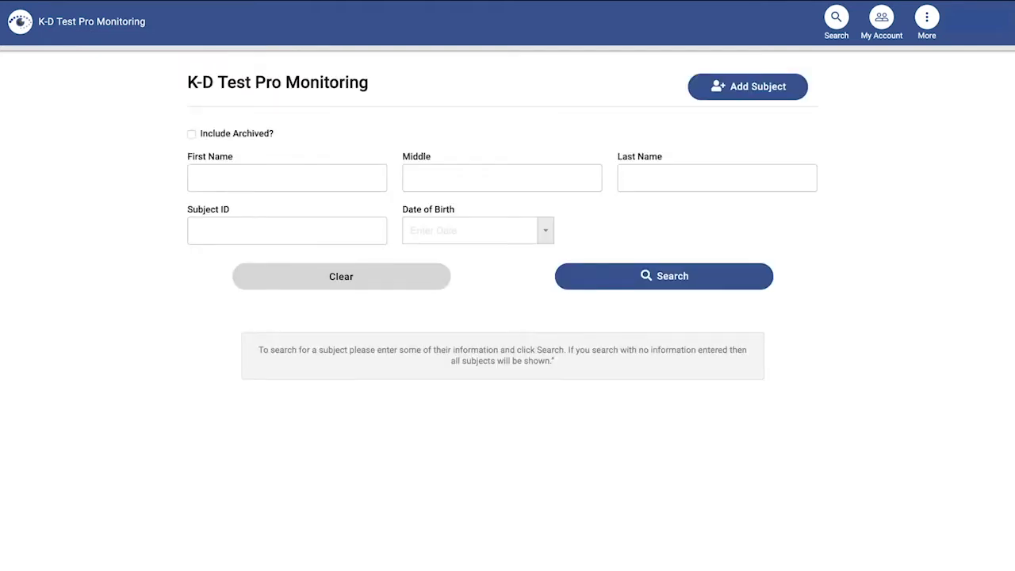
Step: Go to the My Account overview page
{"action": "left_click", "coordinate": [883, 17]}
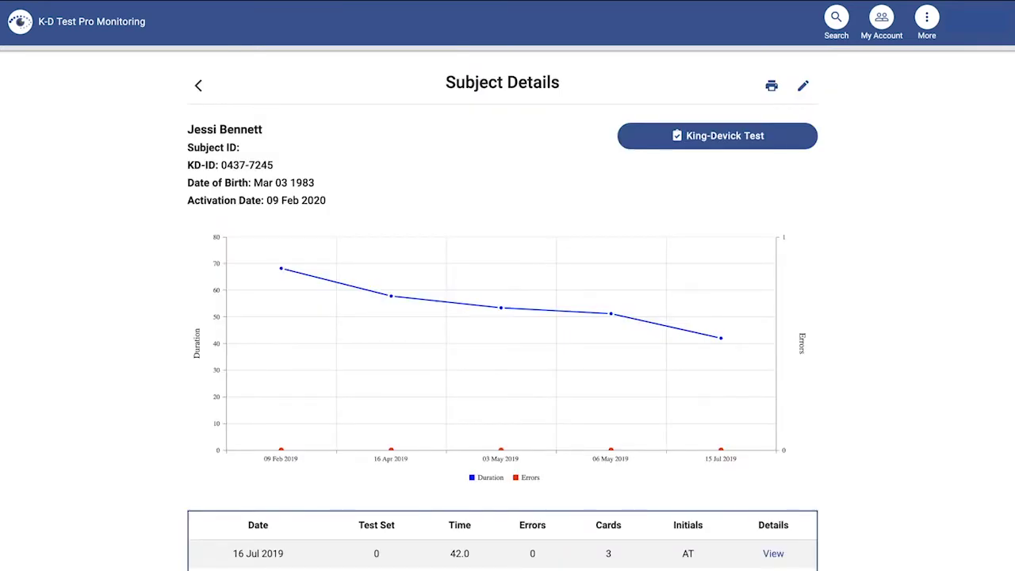
{"action": "left_click", "coordinate": [717, 136]}
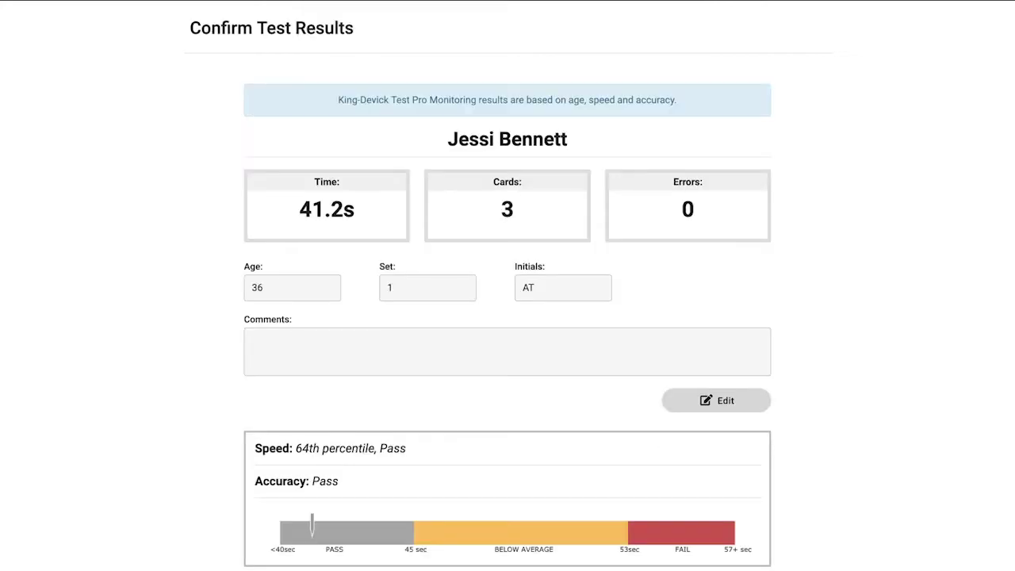
{"action": "scroll", "coordinate": [508, 317], "scroll_direction": "down", "scroll_amount": 3}
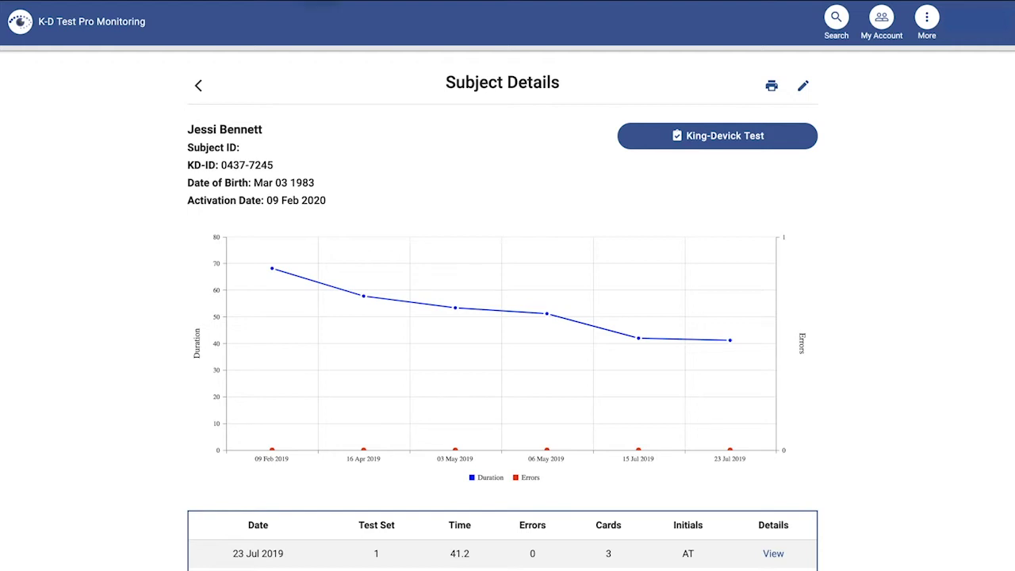
Step: Open the Record Test form, then start exporting the account's subject data from My Account
{"action": "scroll", "coordinate": [508, 317], "scroll_direction": "down", "scroll_amount": 3}
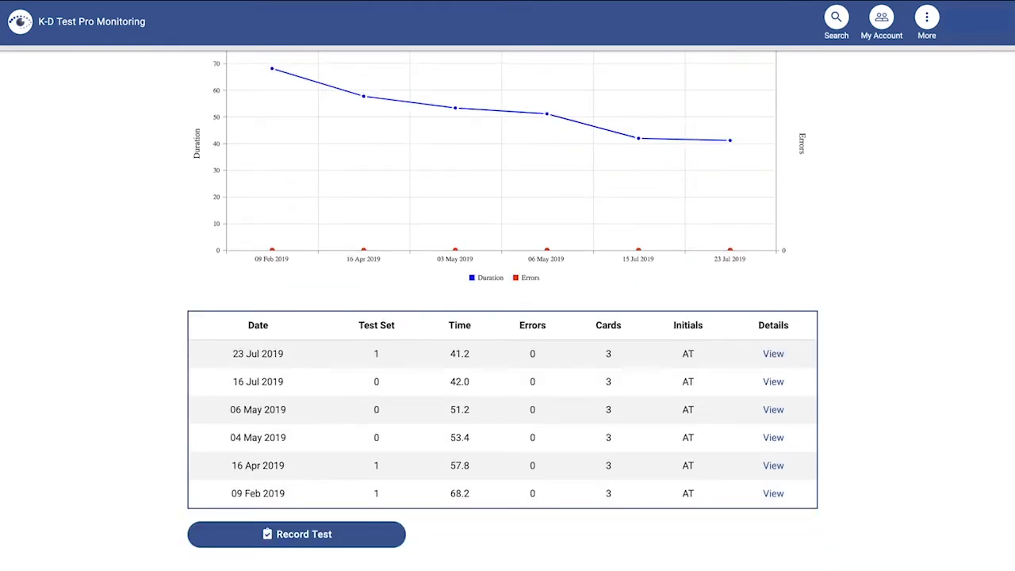
{"action": "left_click", "coordinate": [296, 534]}
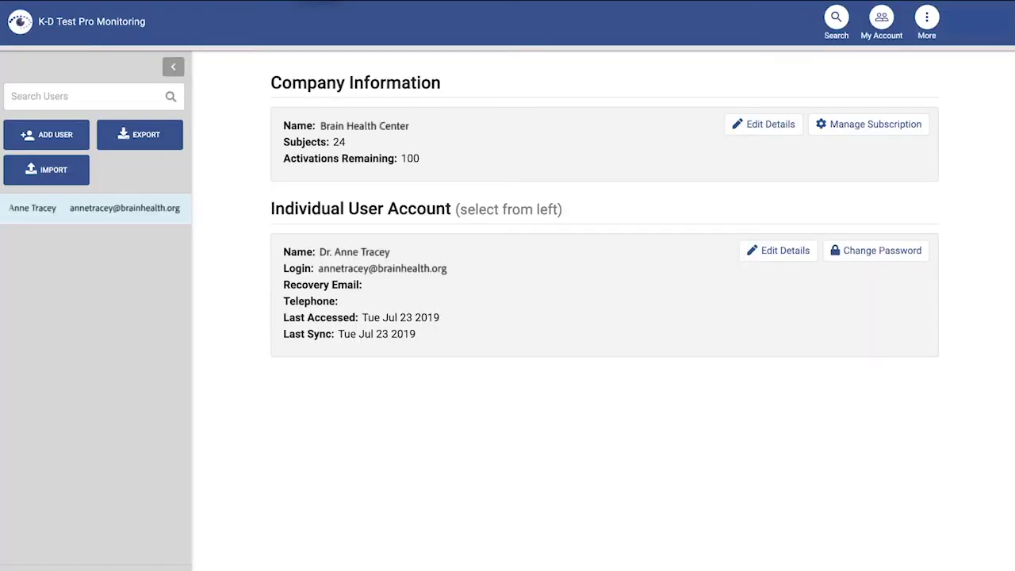
{"action": "left_click", "coordinate": [139, 134]}
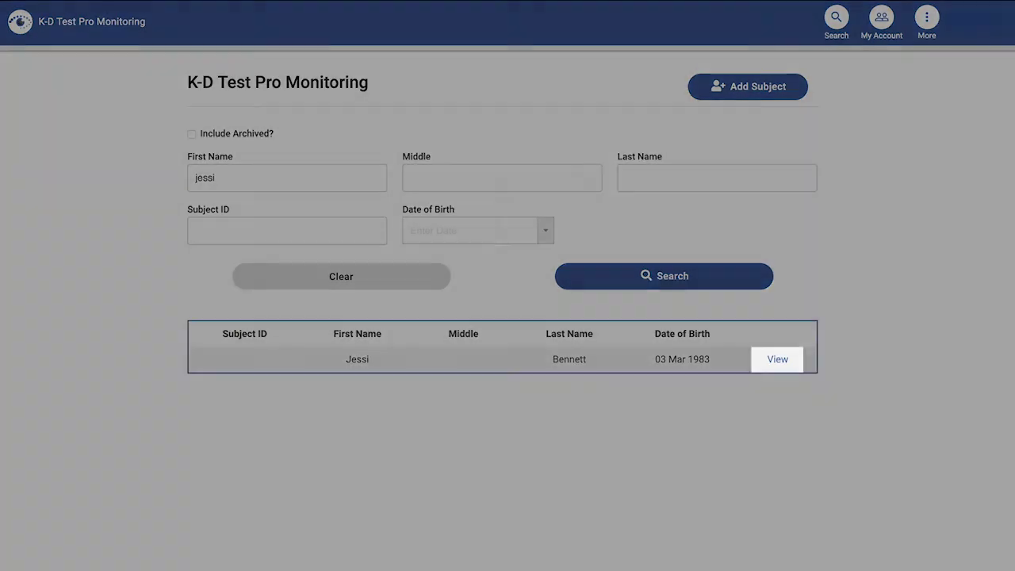
{"action": "left_click", "coordinate": [778, 359]}
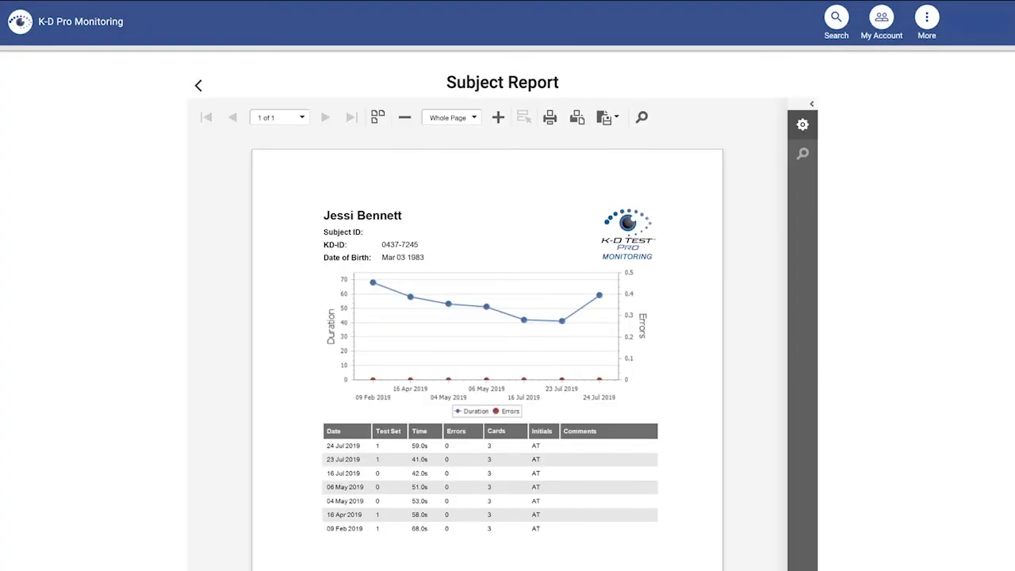
{"action": "left_click", "coordinate": [198, 85]}
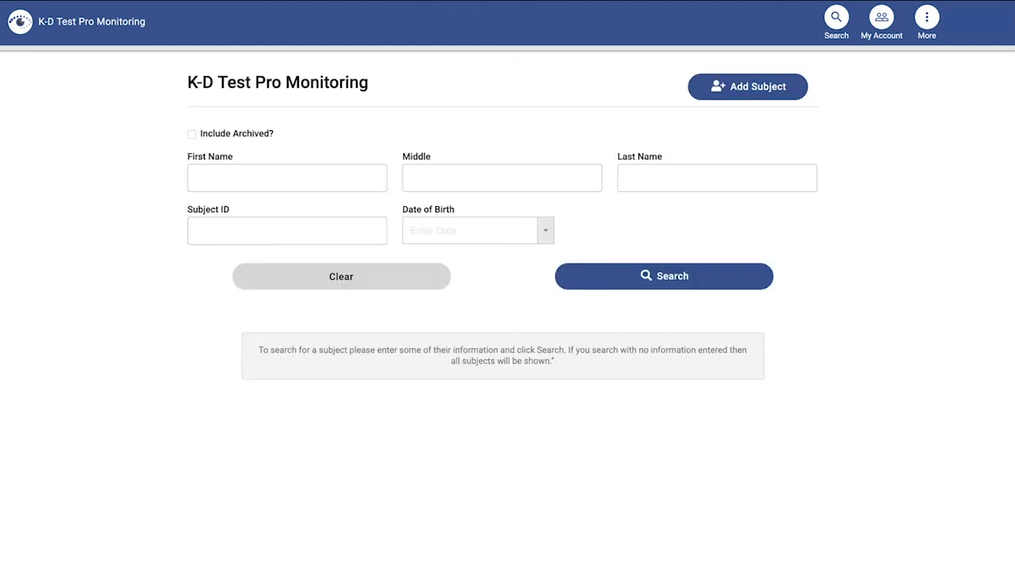
Step: Open the Help page with resources and K-D Tech Support availability from the More menu
{"action": "left_click", "coordinate": [927, 16]}
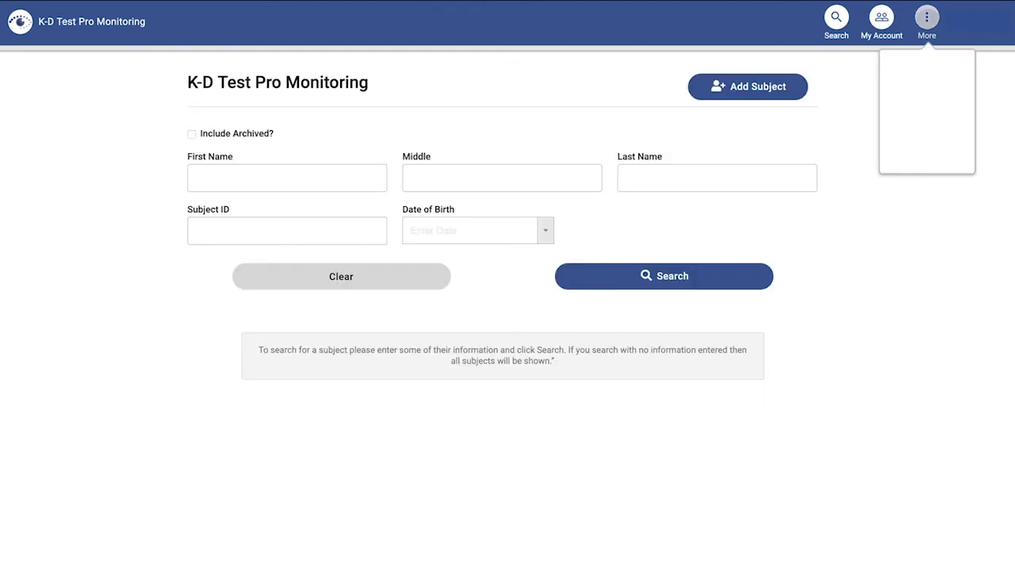
{"action": "left_click", "coordinate": [900, 128]}
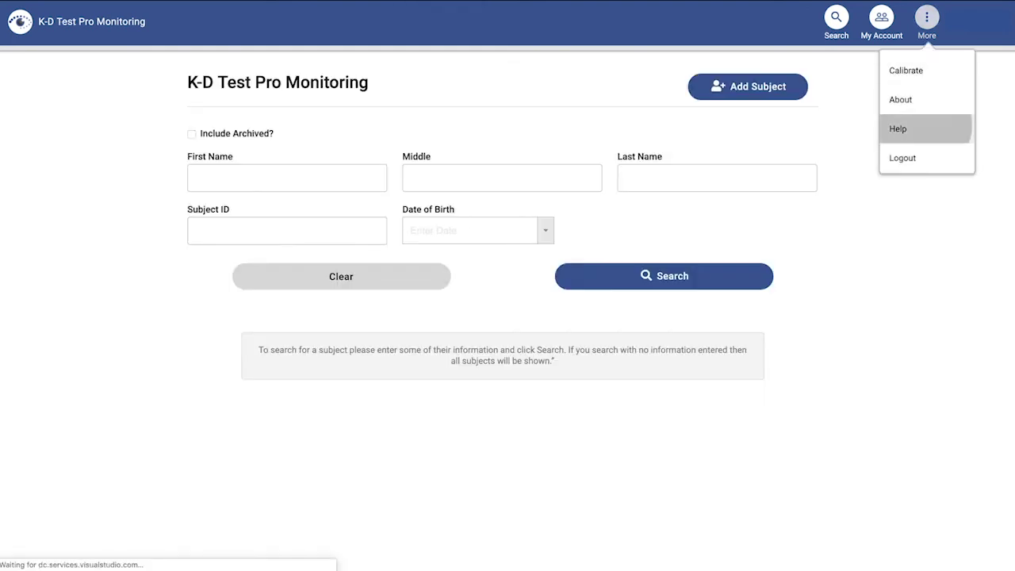